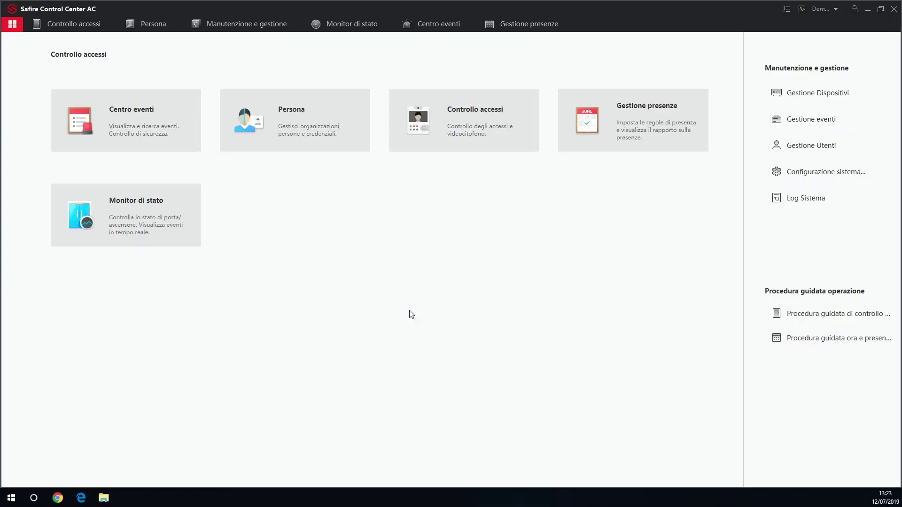
Step: Scan for online devices and select the inactive controller at 192.0.0.64 for activation
click(777, 93)
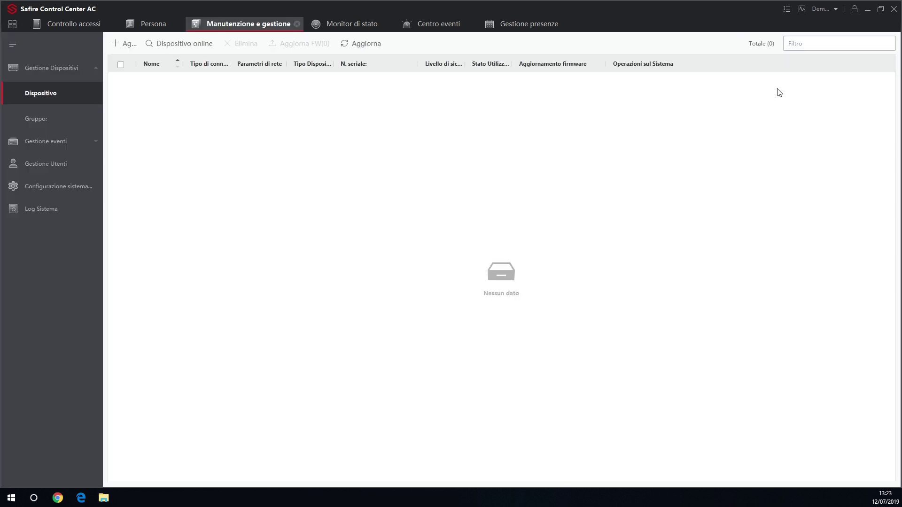
click(124, 45)
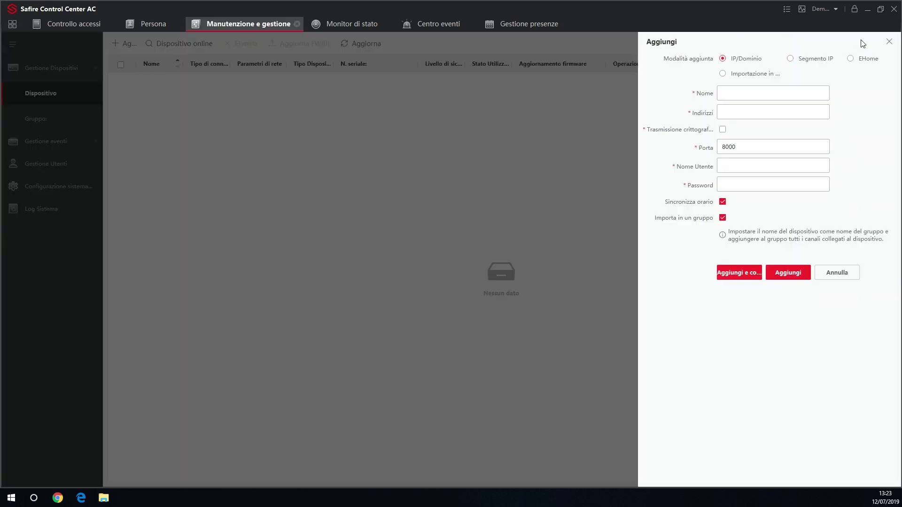
click(888, 41)
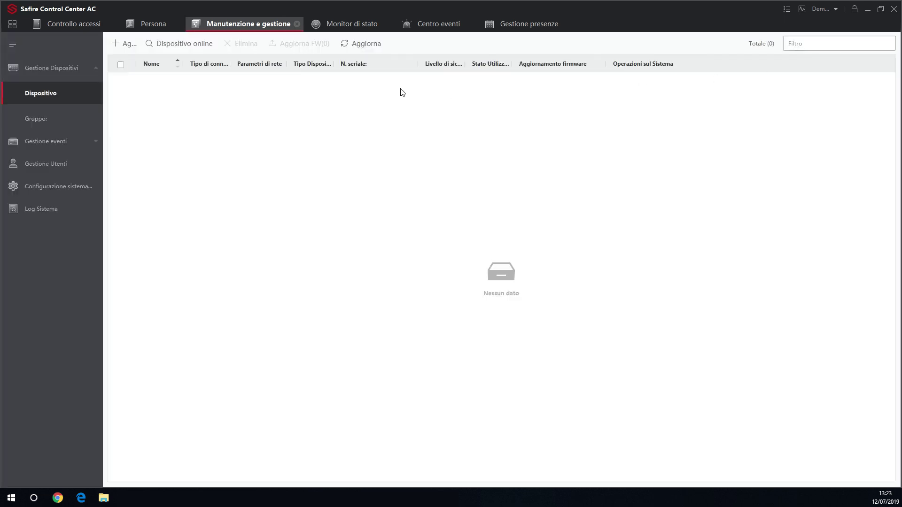
click(185, 45)
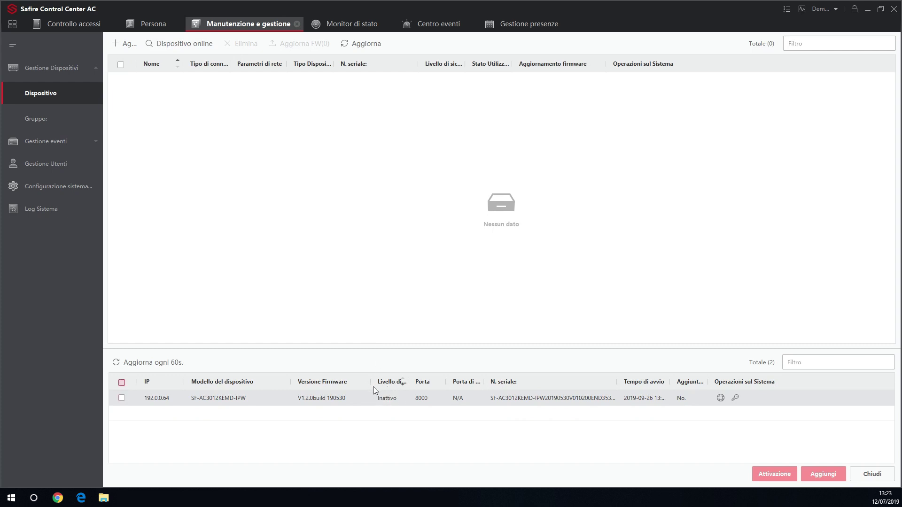
click(121, 398)
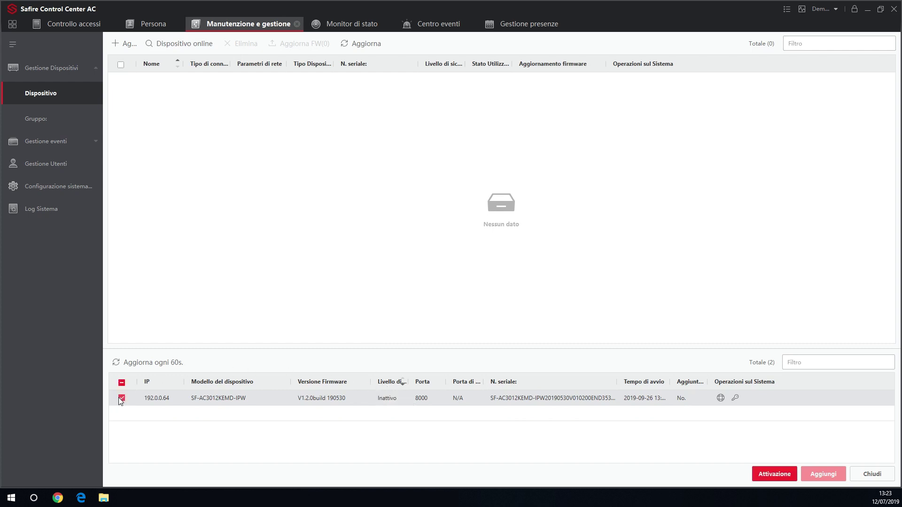
click(782, 474)
Step: Activate the 192.0.0.64 controller with a new admin password, entered twice
click(500, 197)
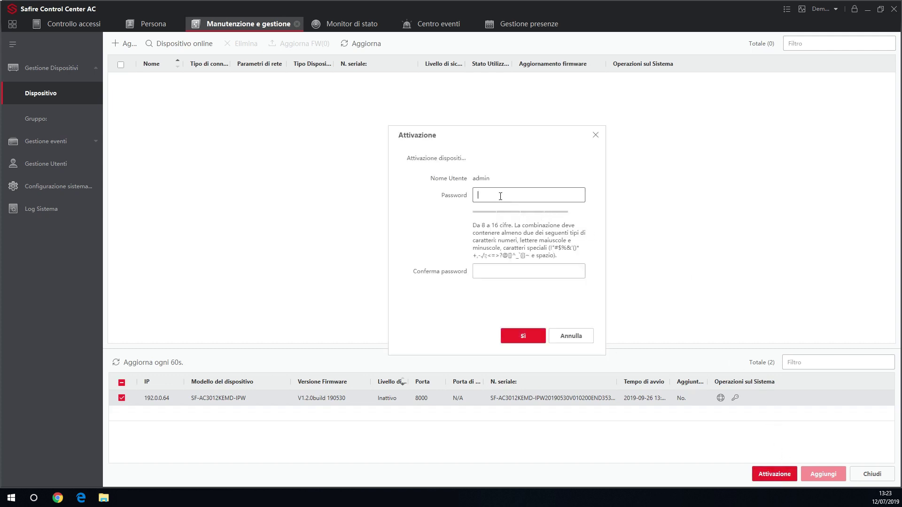
text(admin123)
key(Tab)
text(admin123)
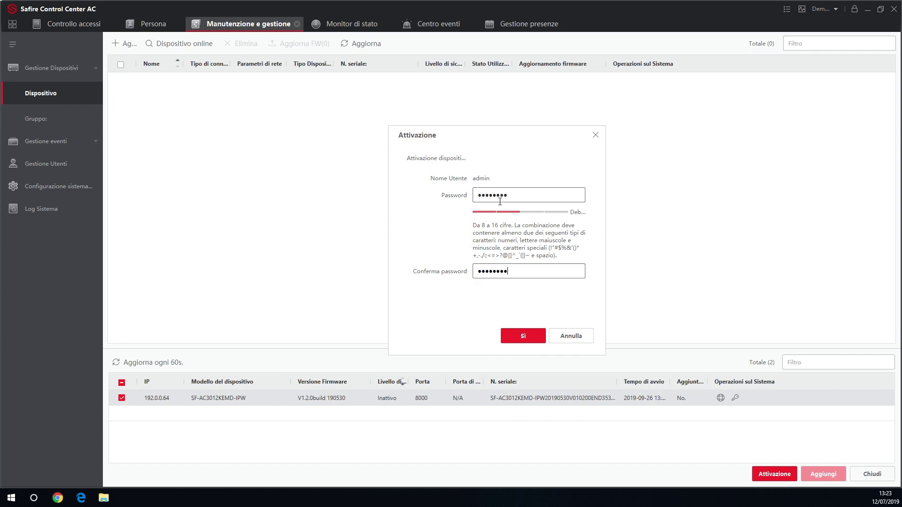
click(525, 335)
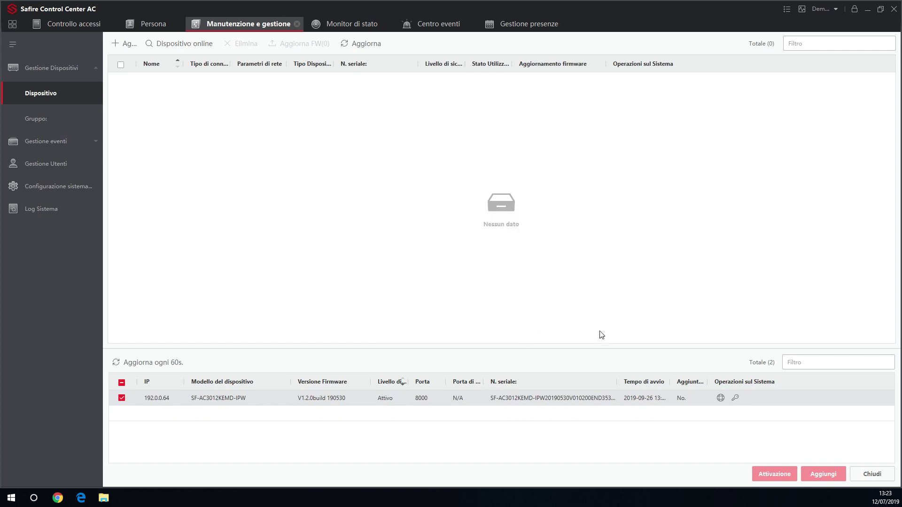
Step: Enable DHCP in the controller's network parameters and confirm with the device password
click(720, 399)
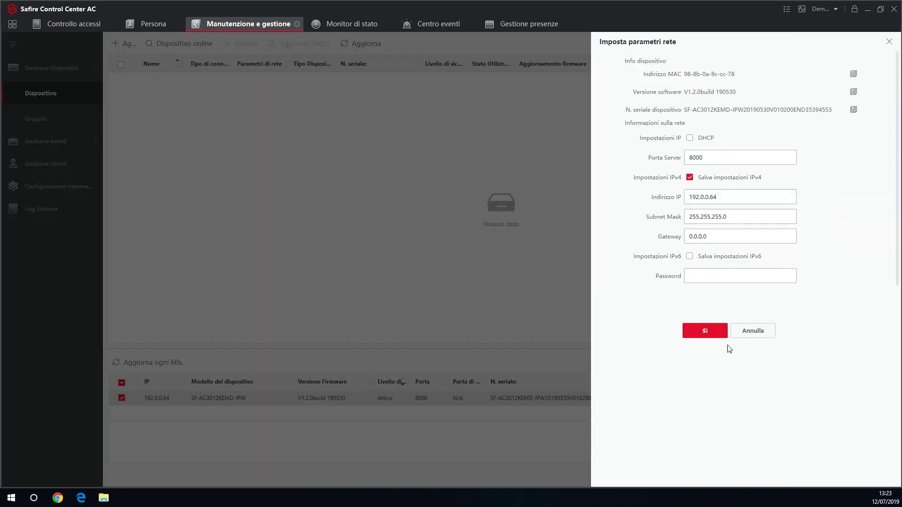
drag(728, 197, 682, 199)
drag(717, 241, 688, 244)
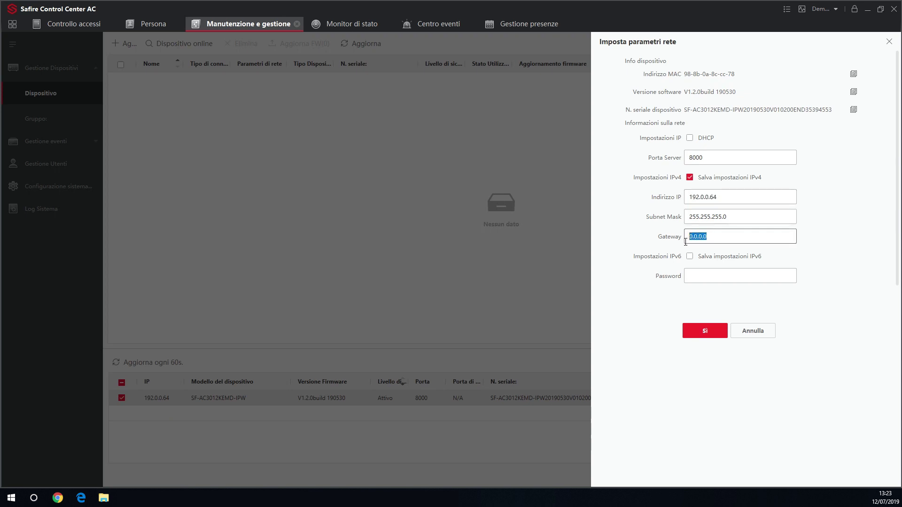
click(689, 138)
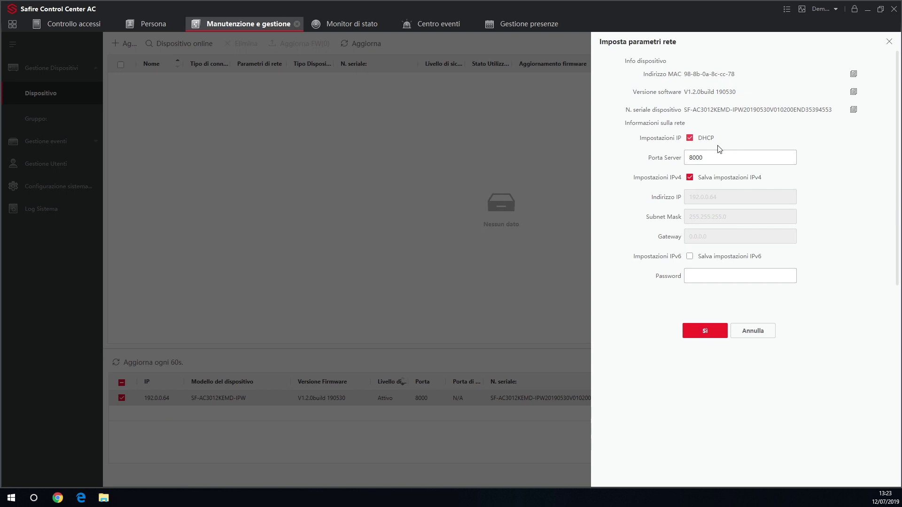
click(714, 275)
text(12345678)
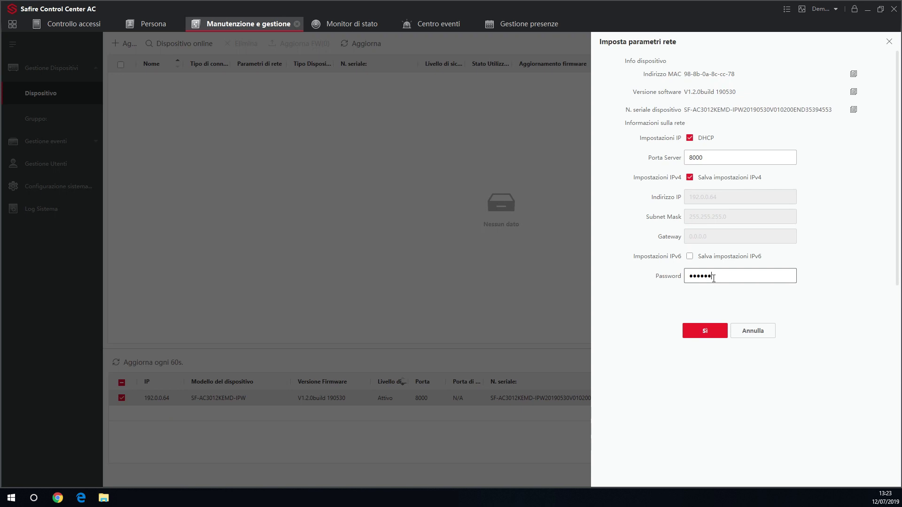
click(708, 337)
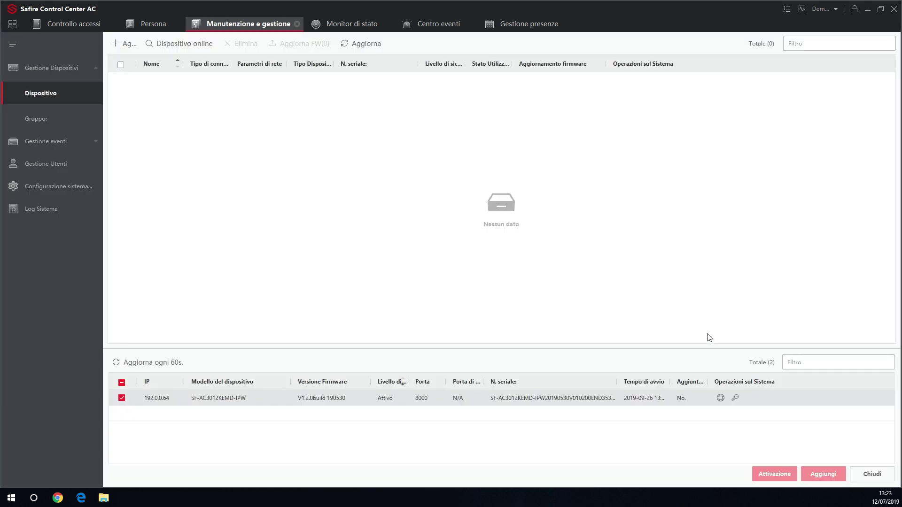
Step: Add the controller 192.0.0.64 as 'Dispositivo Safire' with username admin and its password
click(123, 398)
click(123, 398)
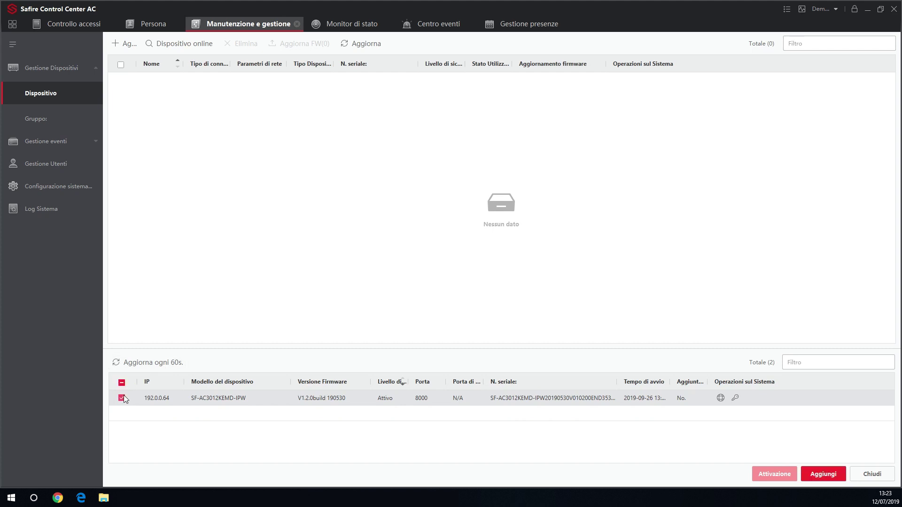
click(821, 476)
click(517, 158)
text(D)
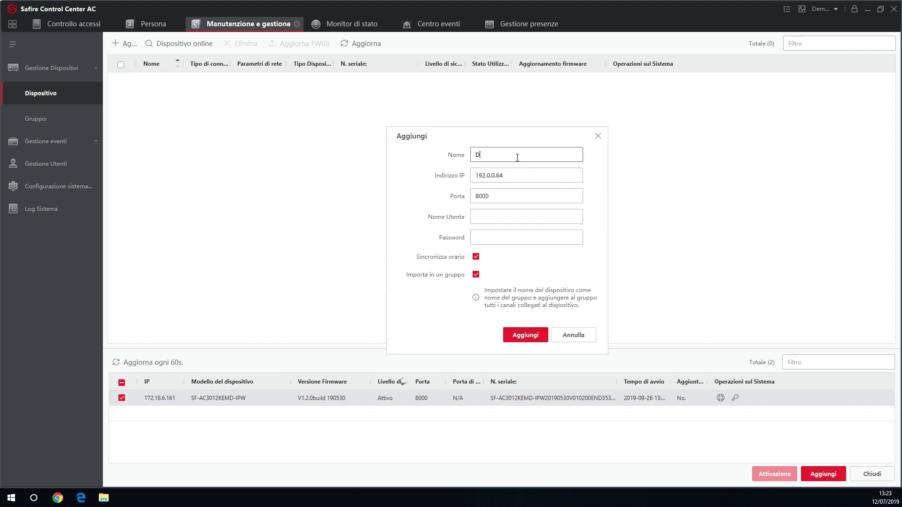
text(ispositivo Safire)
click(516, 175)
click(504, 220)
text(a)
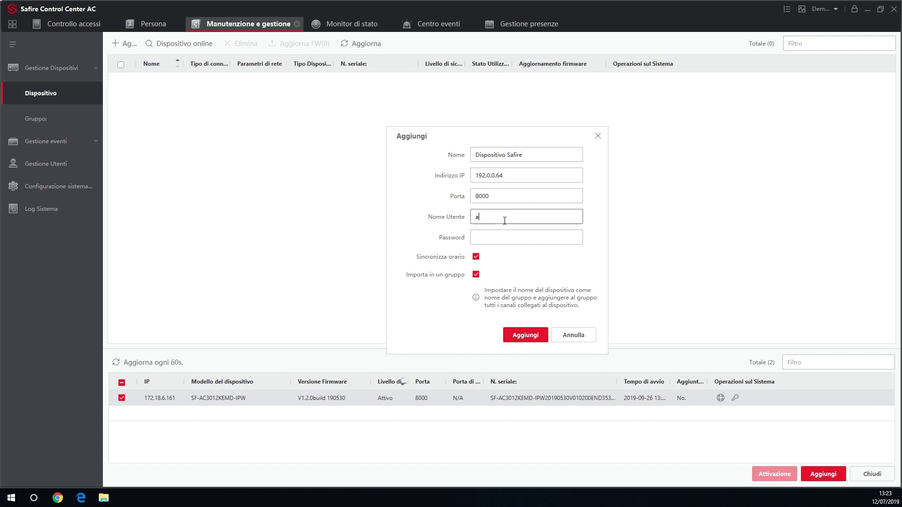
text(dmin)
click(499, 235)
text(admin)
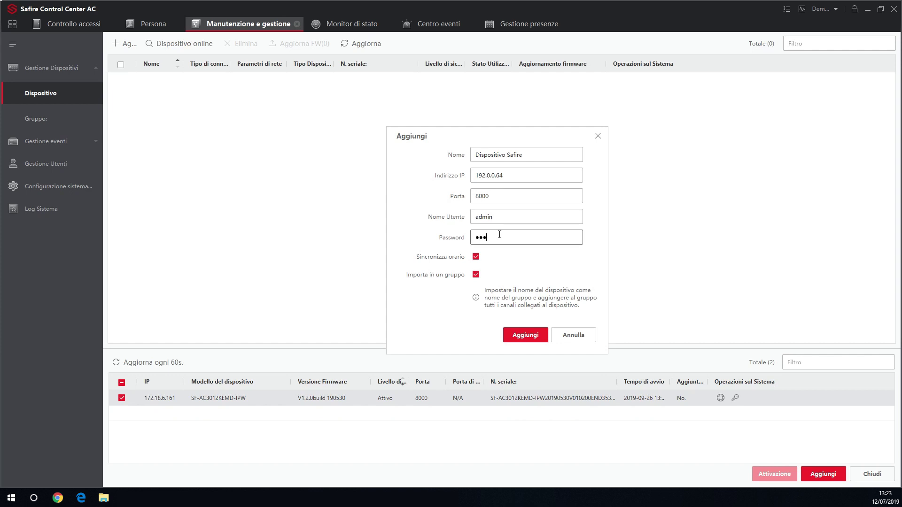
text(123)
click(525, 336)
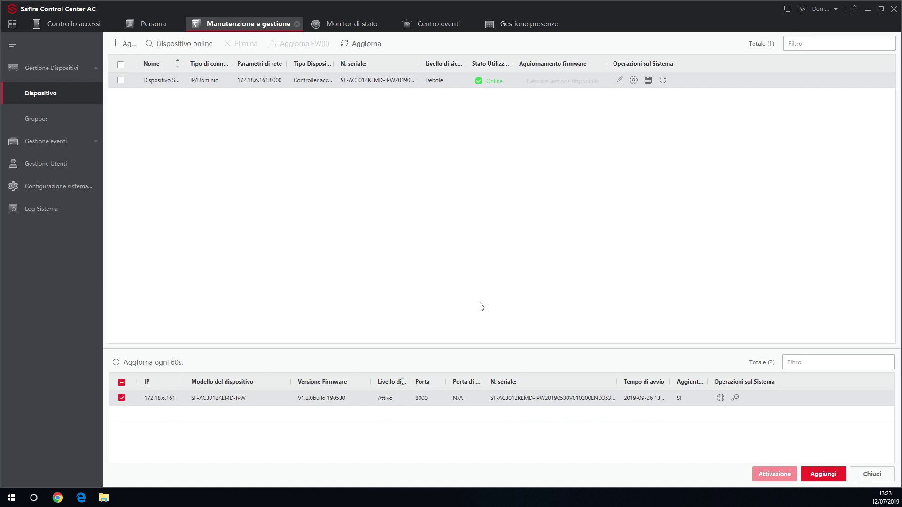
click(633, 80)
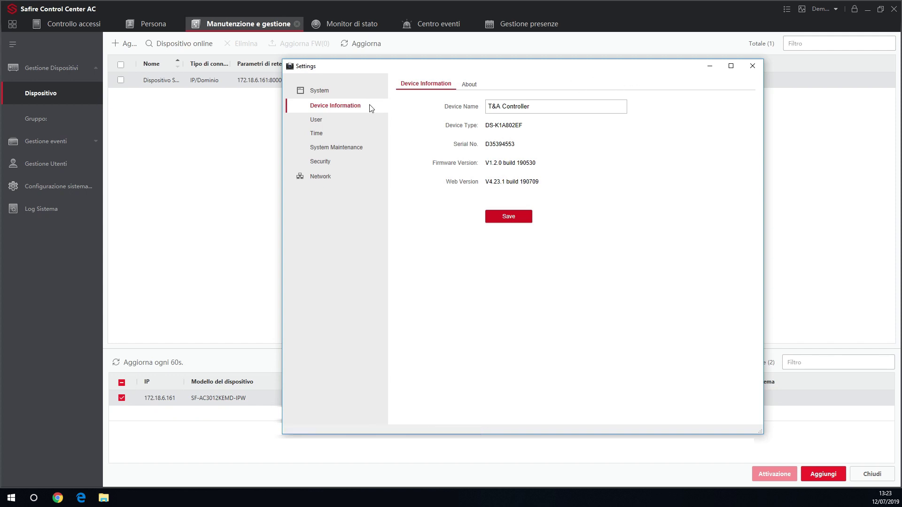
click(367, 120)
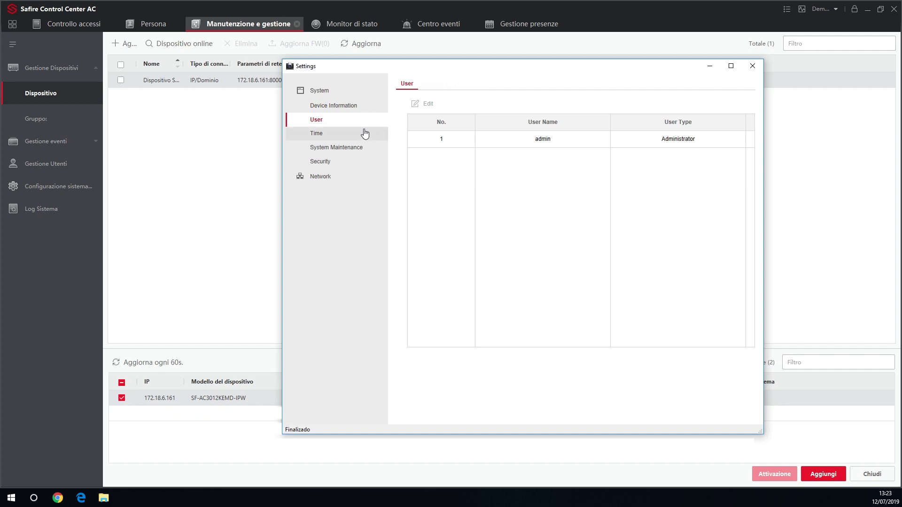
click(365, 135)
click(365, 144)
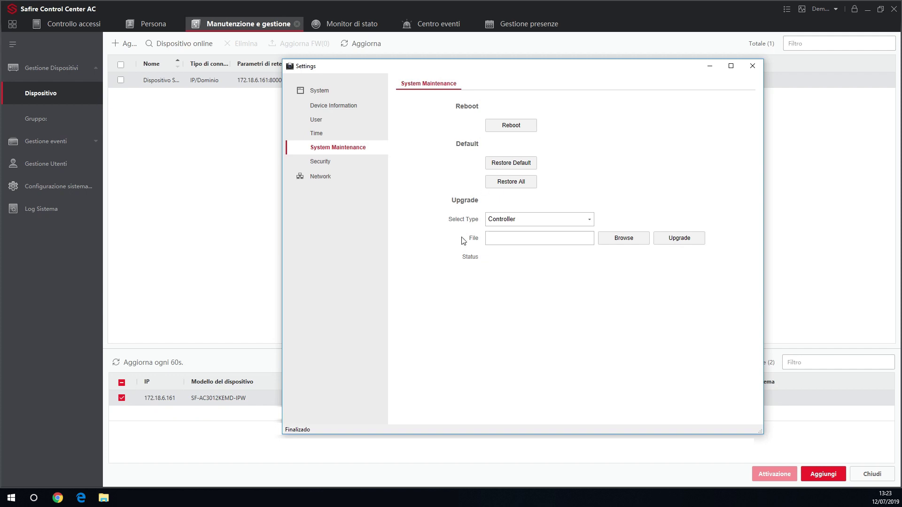
click(357, 185)
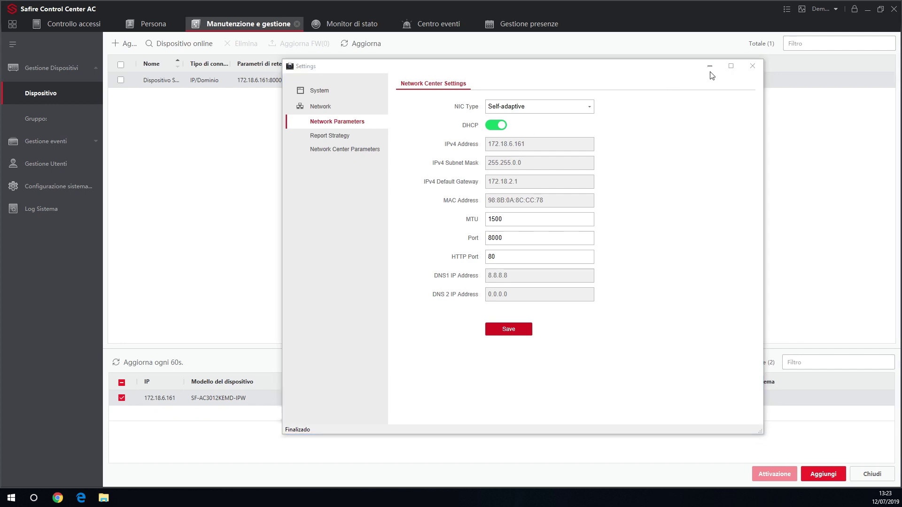
click(751, 66)
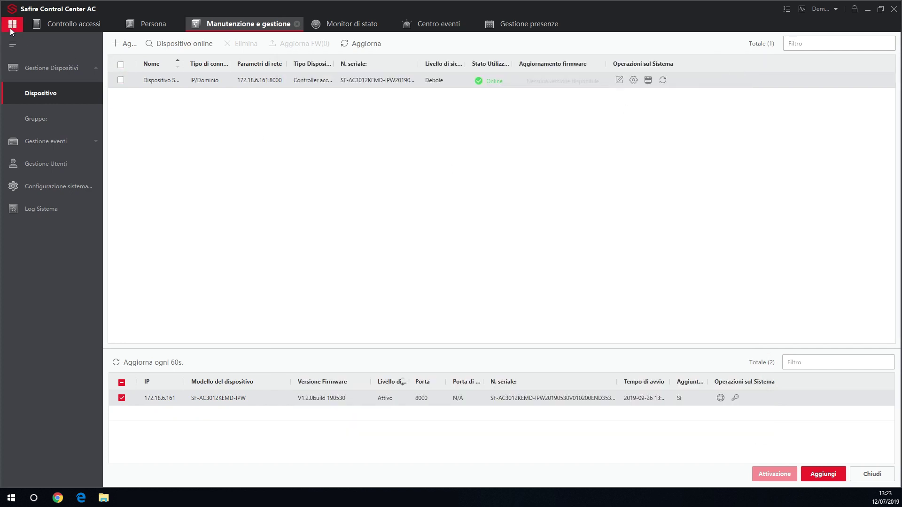
click(12, 26)
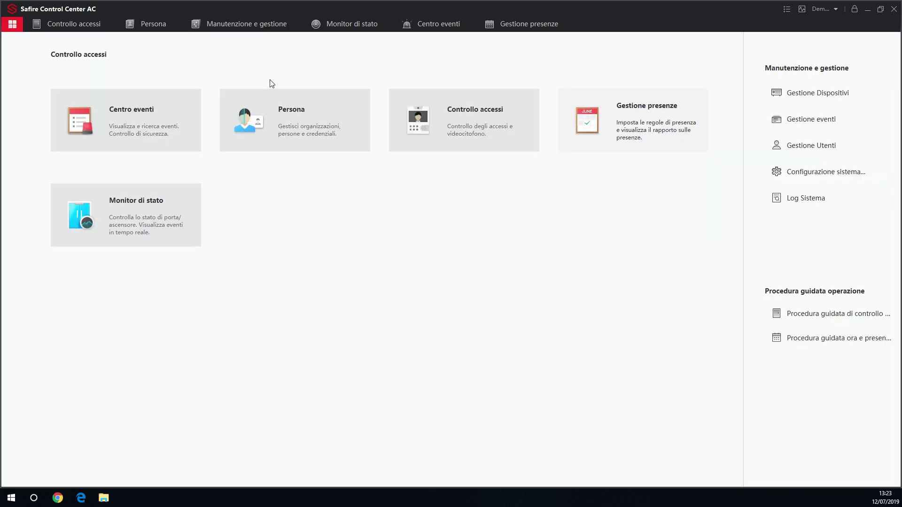
click(278, 107)
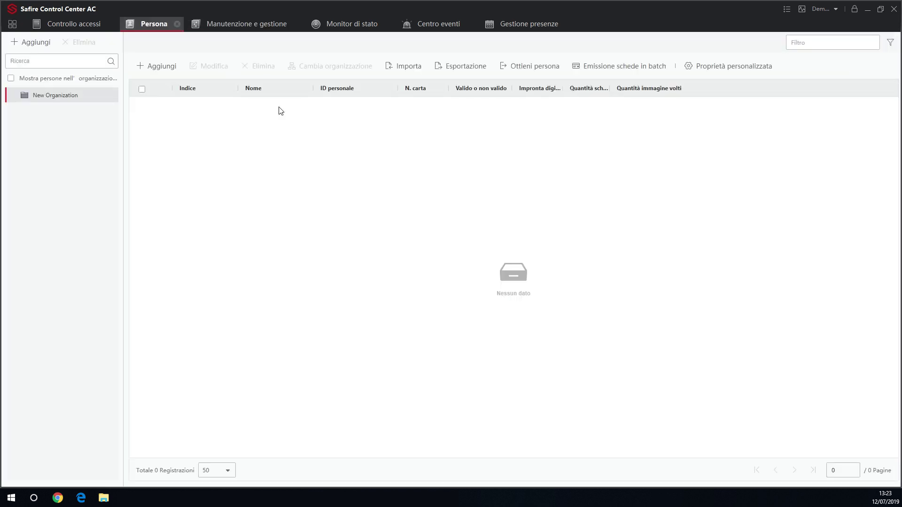
click(156, 72)
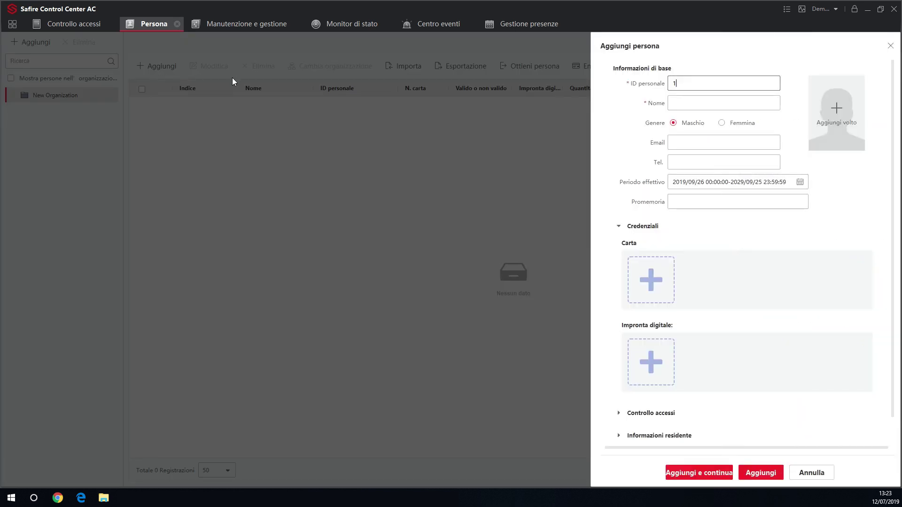
double_click(674, 84)
click(685, 84)
click(682, 101)
text(Josh)
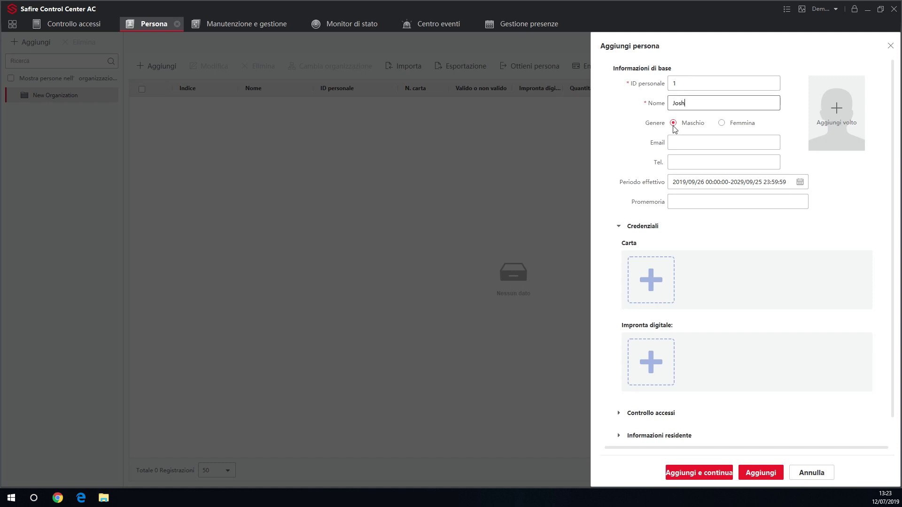
click(676, 143)
click(678, 160)
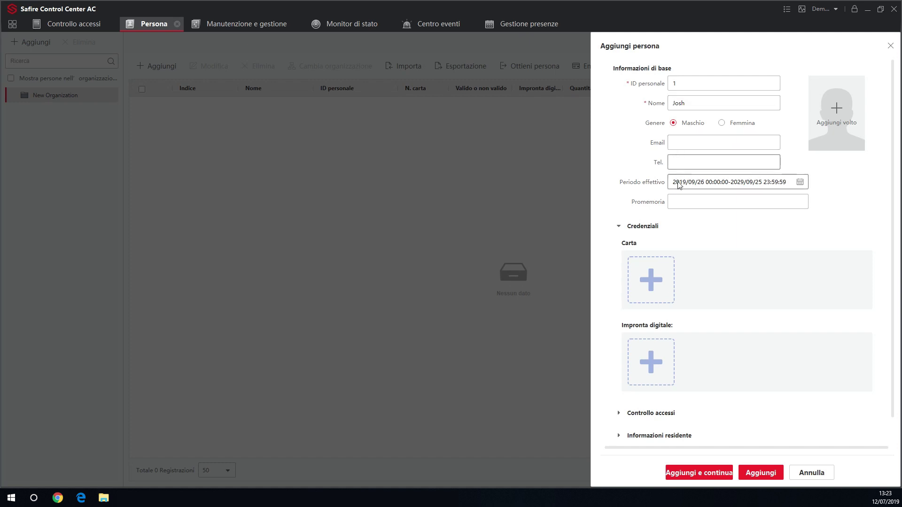
click(678, 197)
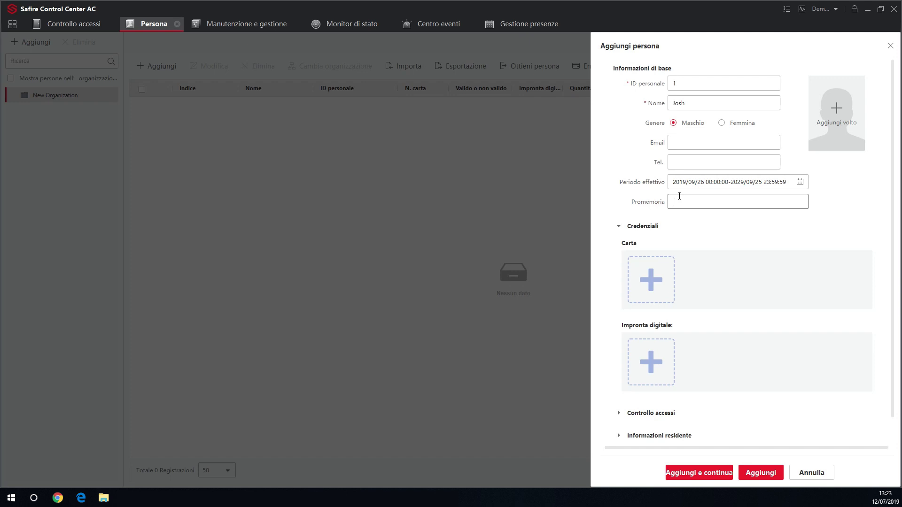
Step: Add a standard card for the new person, reading its number remotely via Dispositivo Safire
click(654, 274)
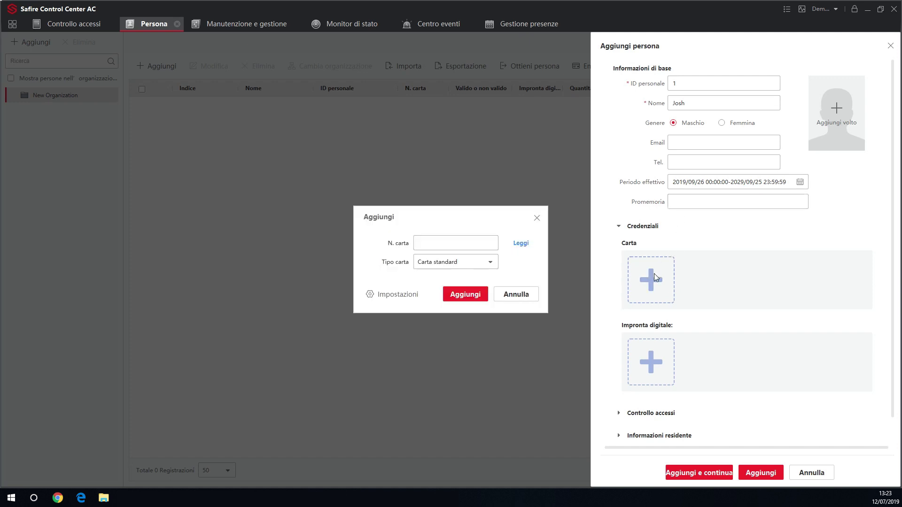
text(123456)
click(394, 296)
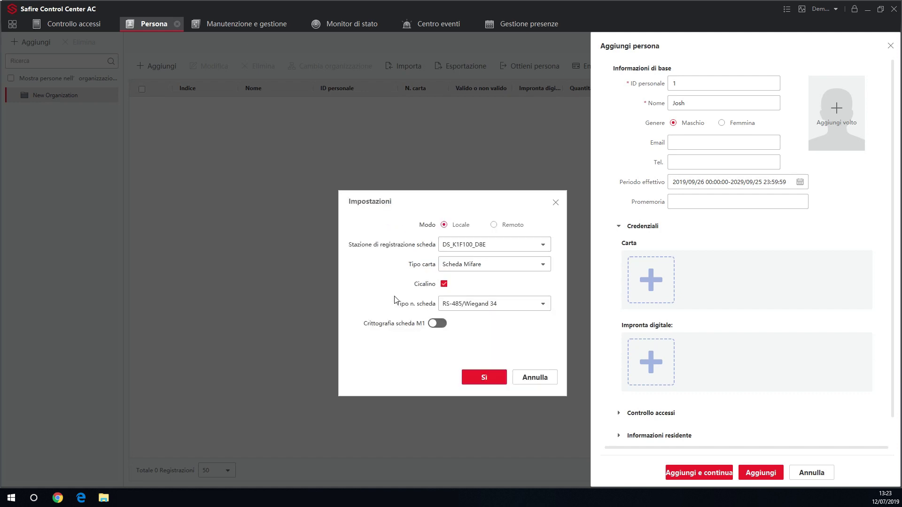
click(497, 228)
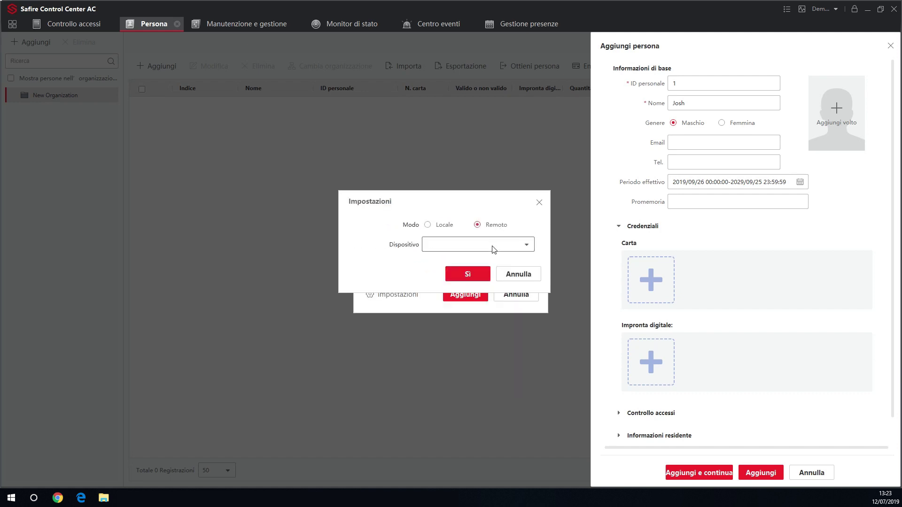
click(493, 249)
click(483, 271)
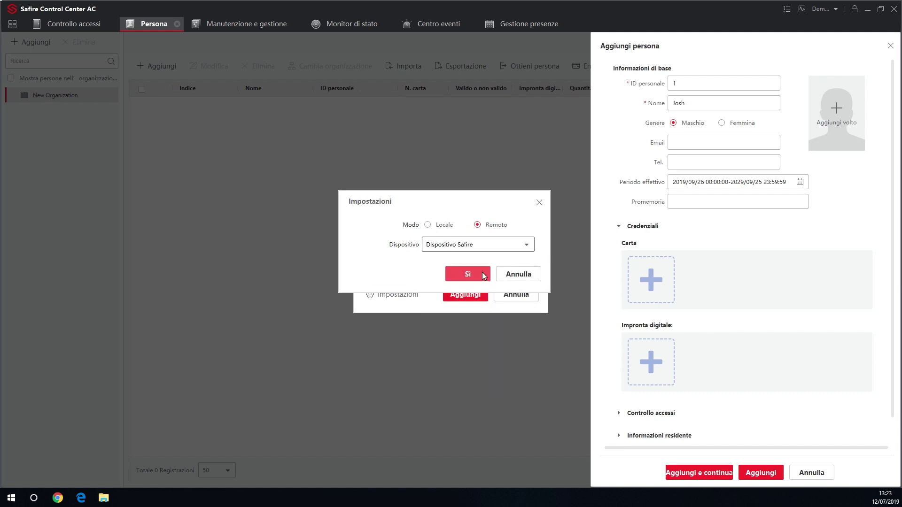
click(484, 274)
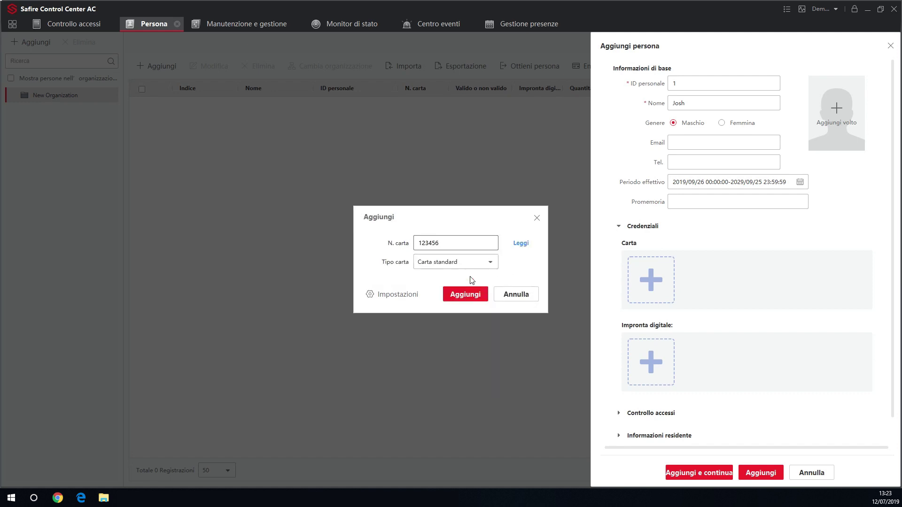
click(522, 246)
click(465, 295)
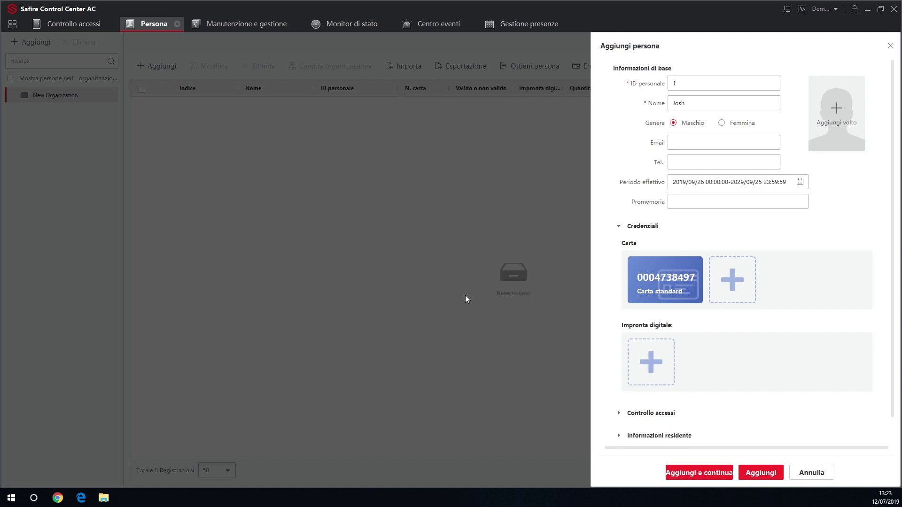
Step: Enrol a fingerprint for the new person, captured remotely on Dispositivo Safire
click(643, 359)
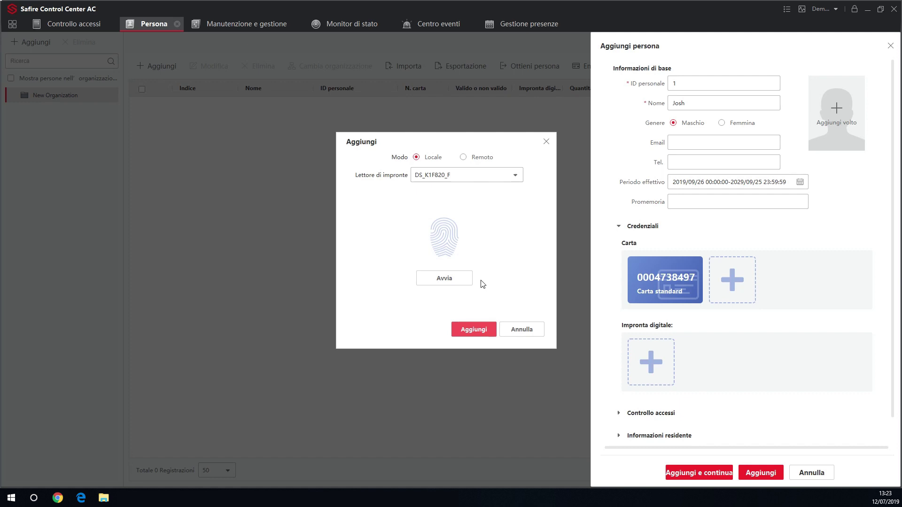
click(463, 157)
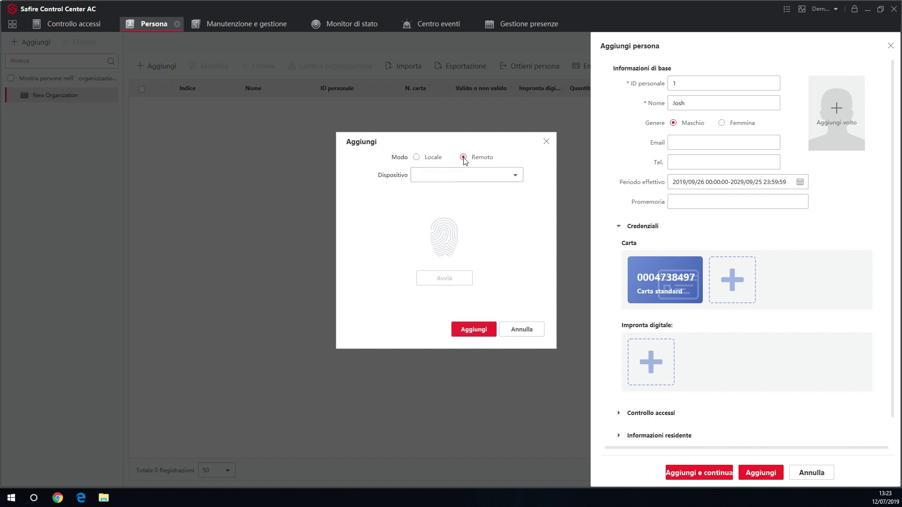
click(469, 177)
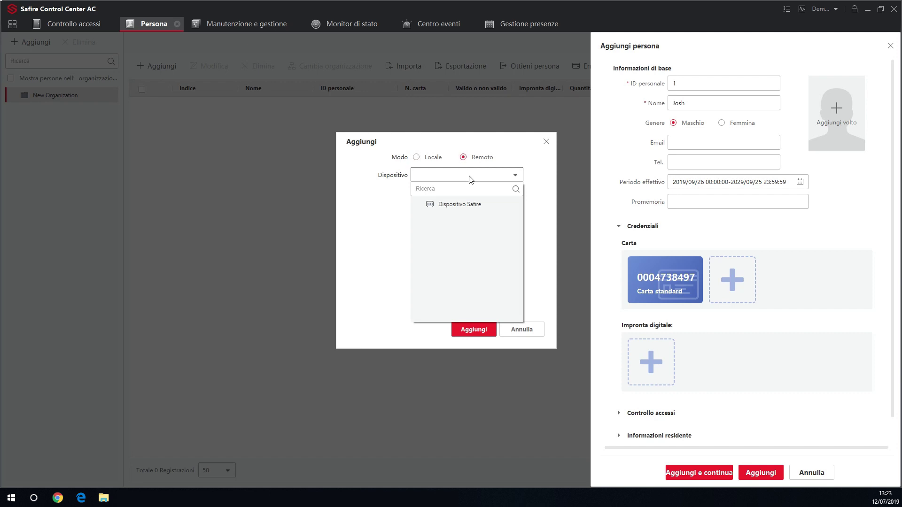
click(469, 207)
click(447, 278)
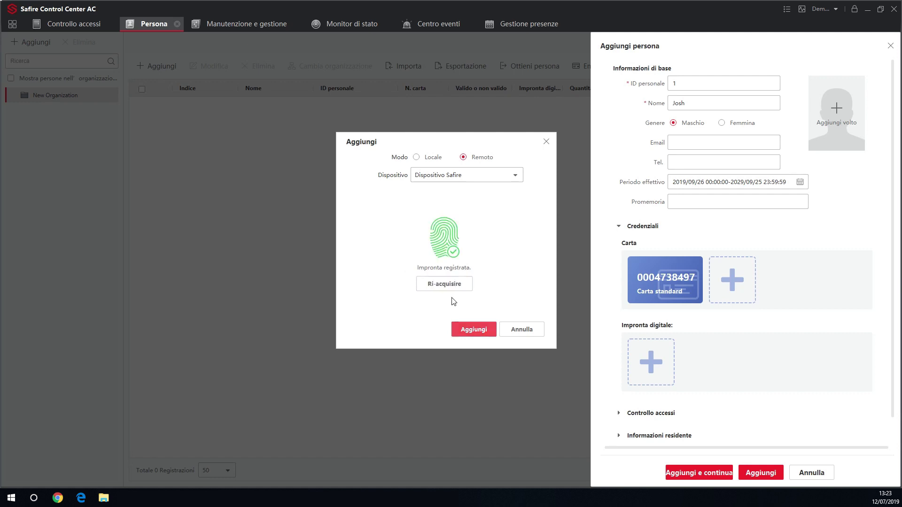
click(473, 333)
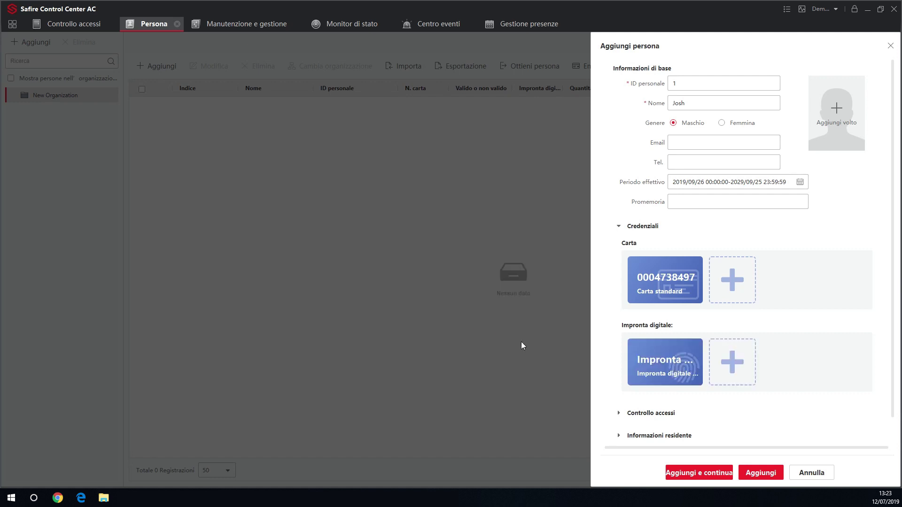
click(618, 413)
Step: Give the new person a PIN code and Operatore dispositivo rights, then save them
scroll(752, 390, down, 3)
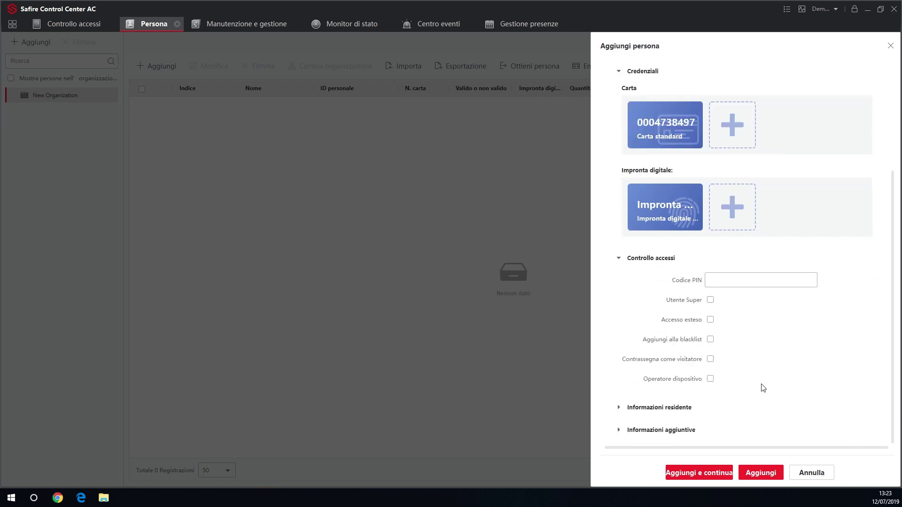
click(735, 280)
text(1234)
click(710, 378)
click(754, 471)
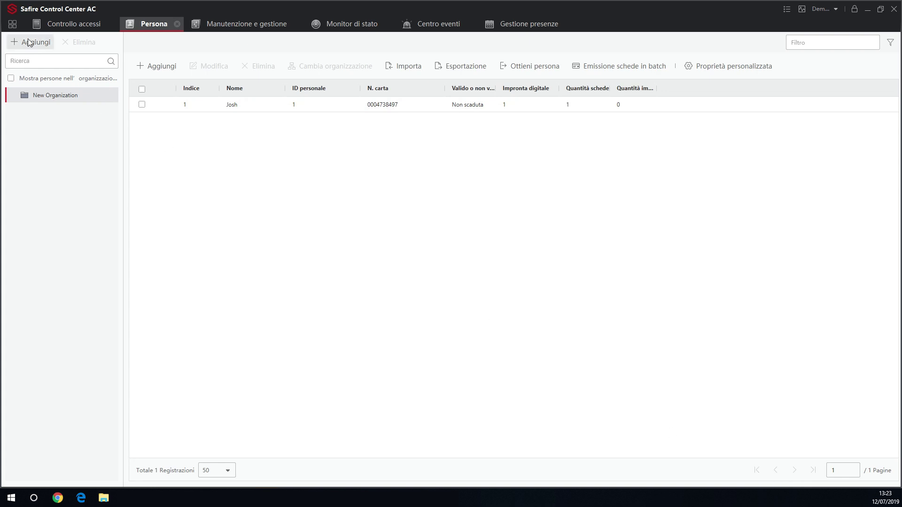
Step: Go to Controllo accessi > Gruppo di accesso to view the access group list
click(12, 24)
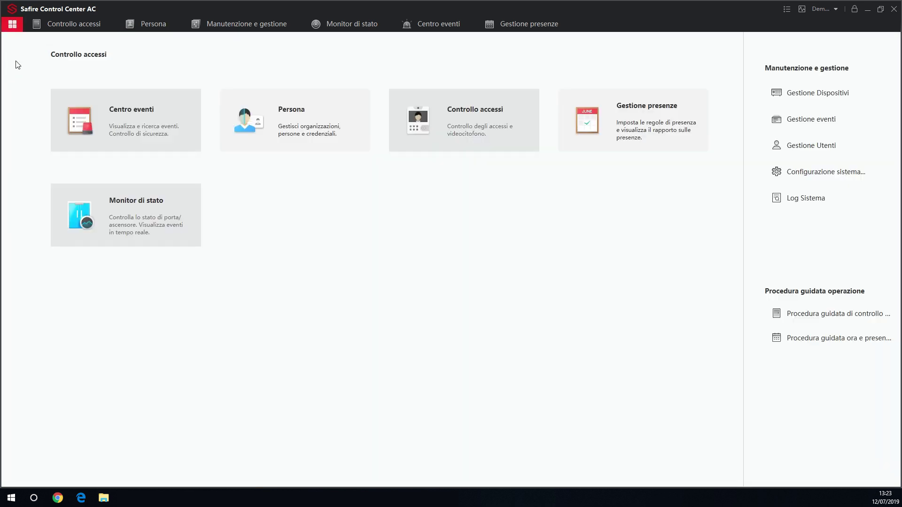
click(405, 106)
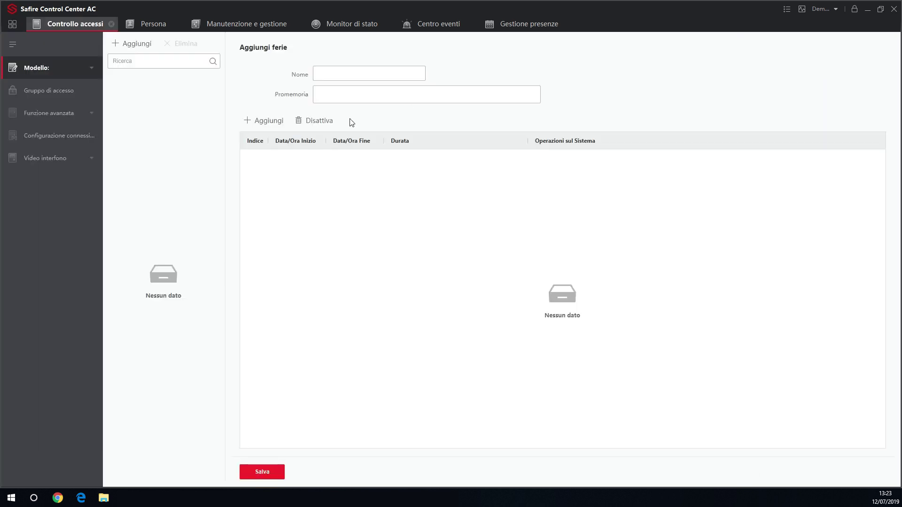
click(63, 86)
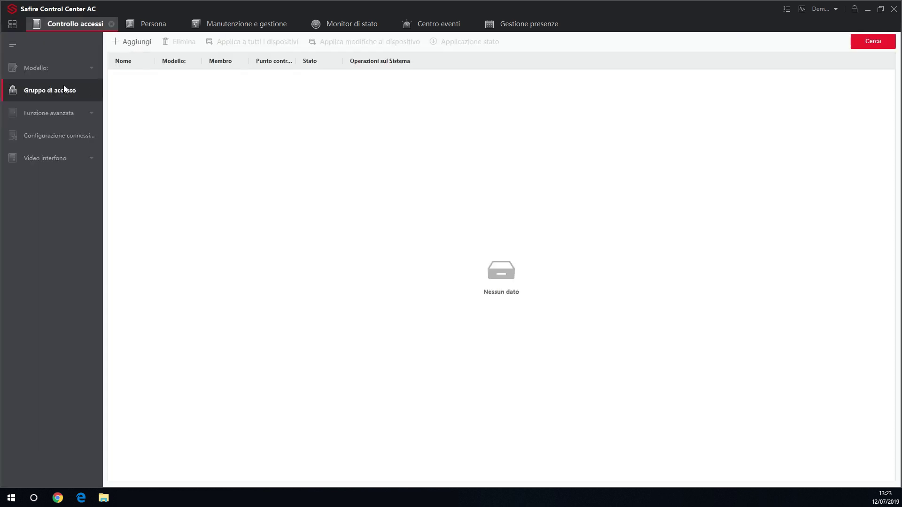
Step: Create 'Gruppo 1' with the new person, door Porta1_Dispositivo Safire and Autorizzato tutti i giorni schedule
click(137, 47)
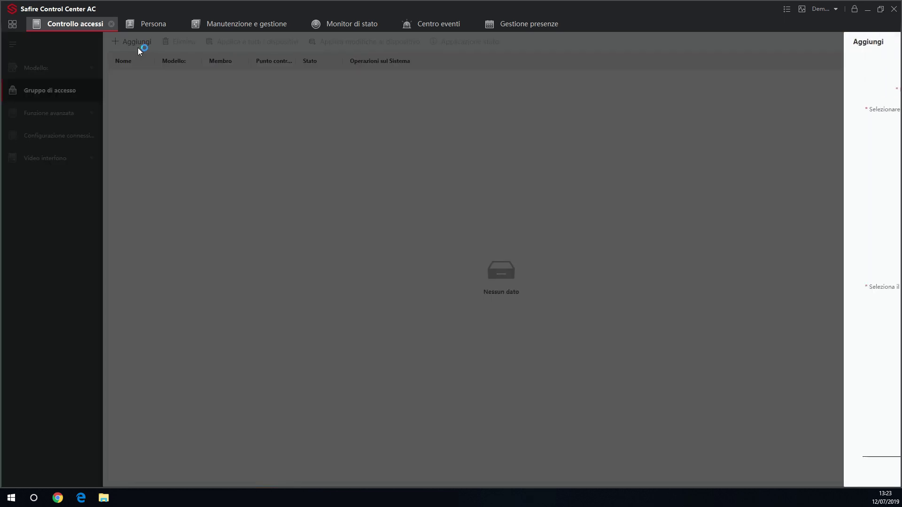
click(668, 70)
text(Gru)
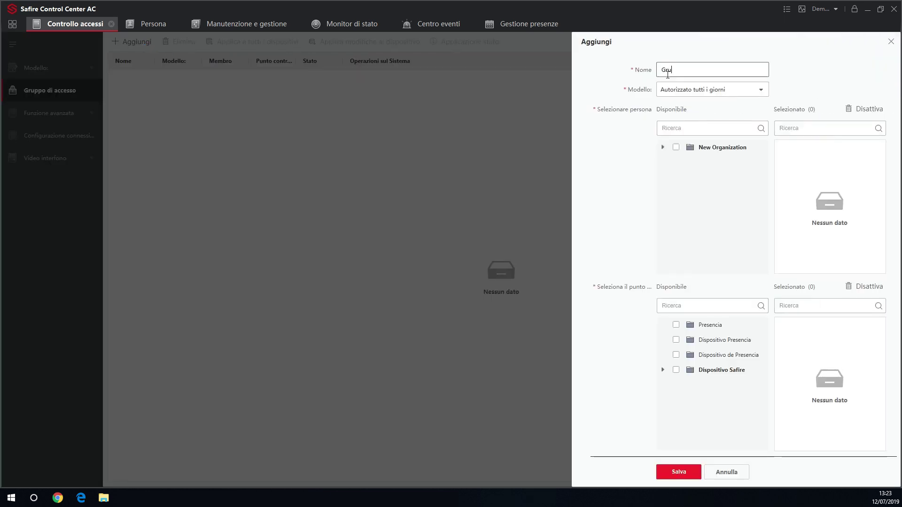
text(ppo 1)
click(662, 147)
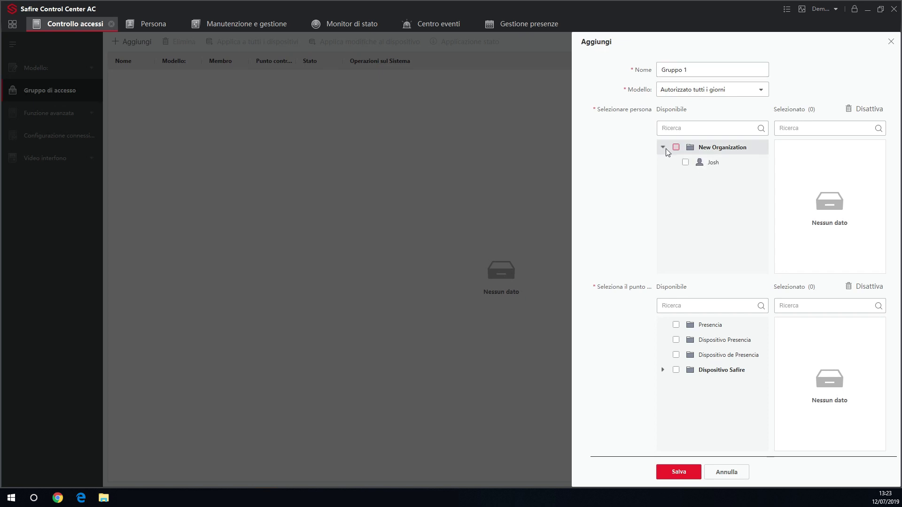
click(686, 162)
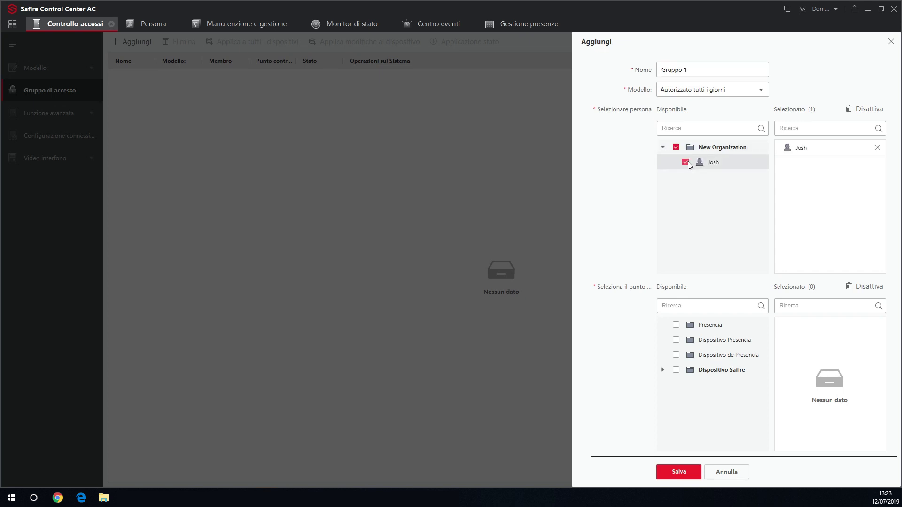
click(663, 371)
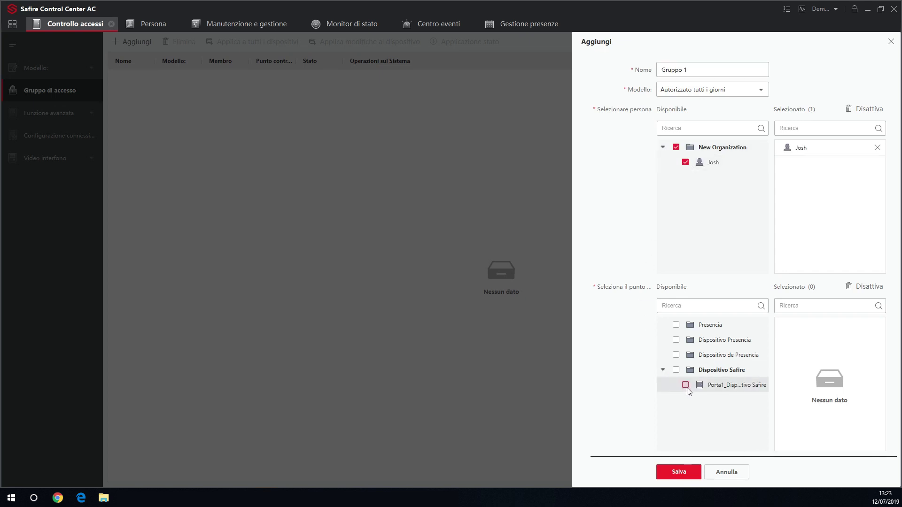
click(685, 385)
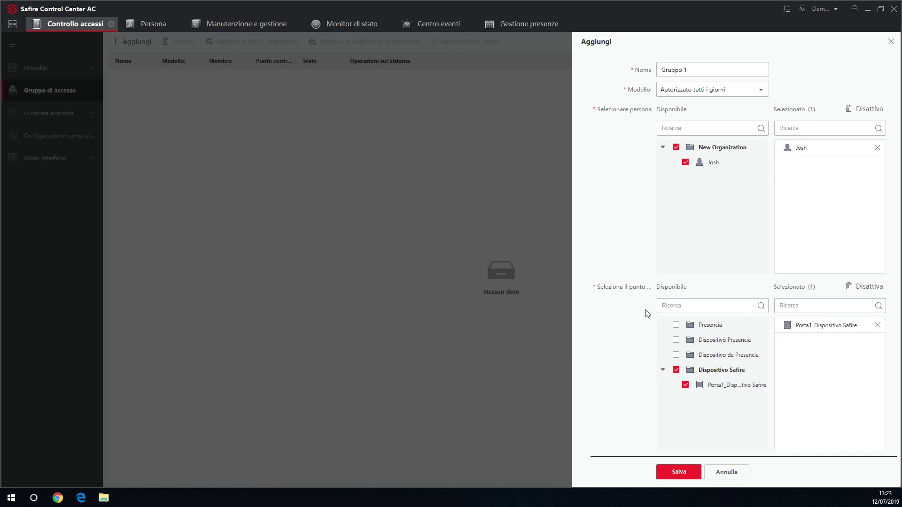
click(675, 94)
click(685, 105)
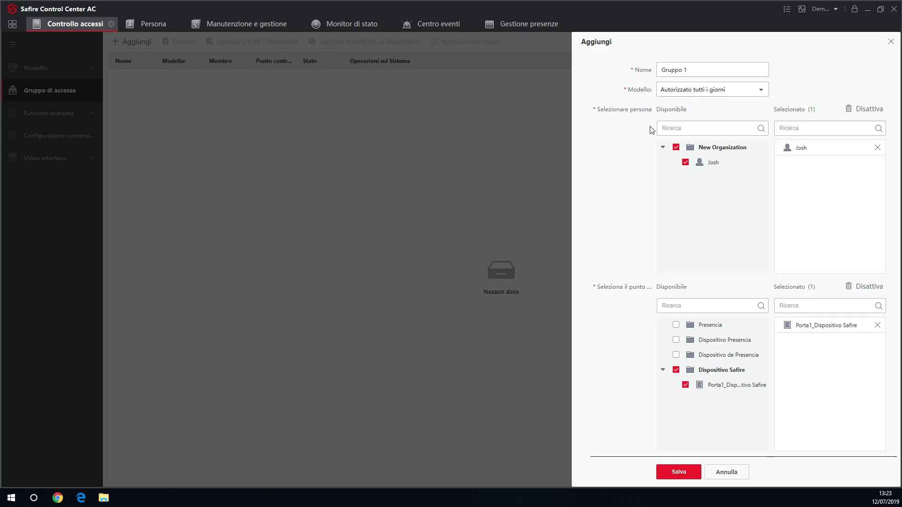
click(678, 472)
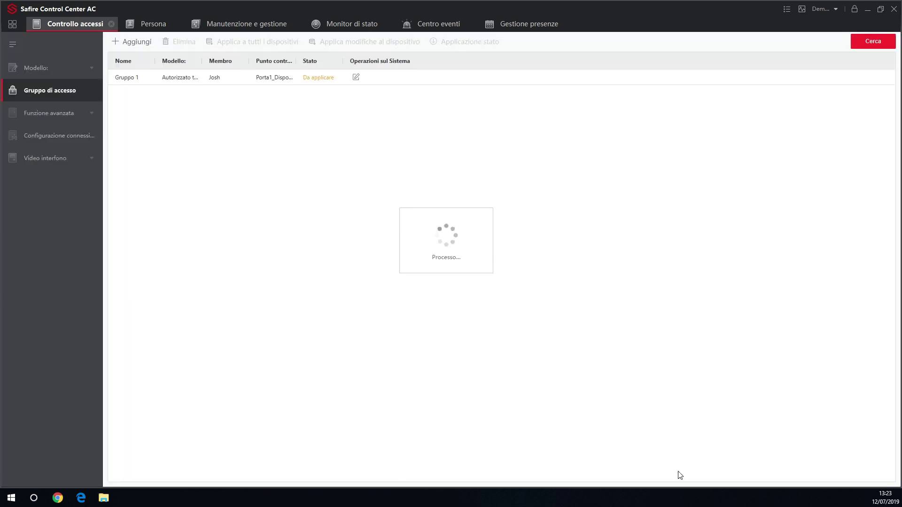
Step: Select Gruppo 1 and choose Applica a tutti i dispositivi
click(165, 81)
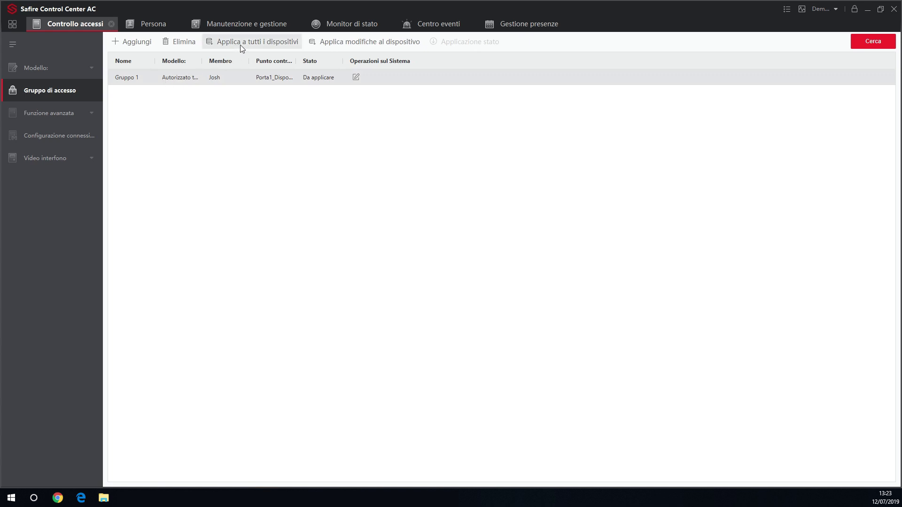
click(241, 44)
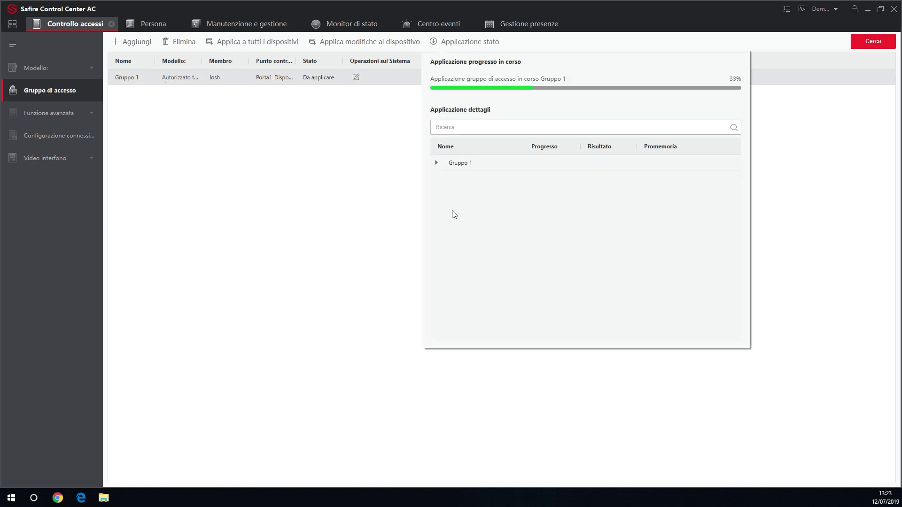